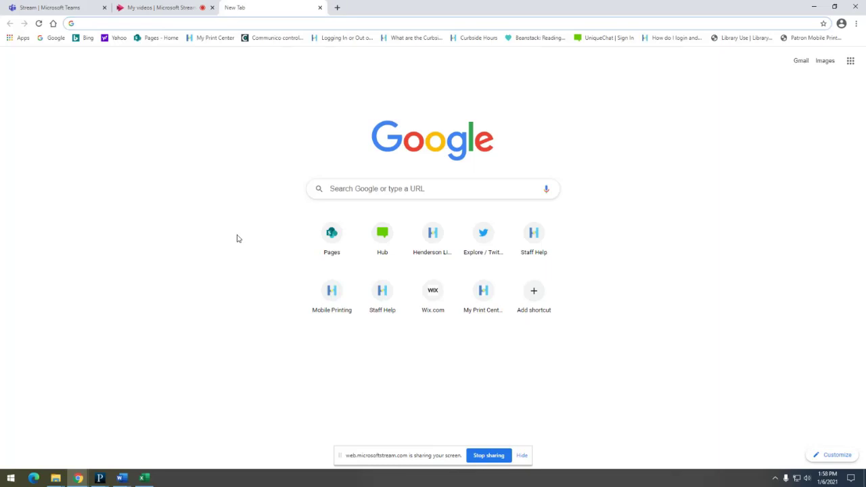
left_click(110, 24)
type("www.he")
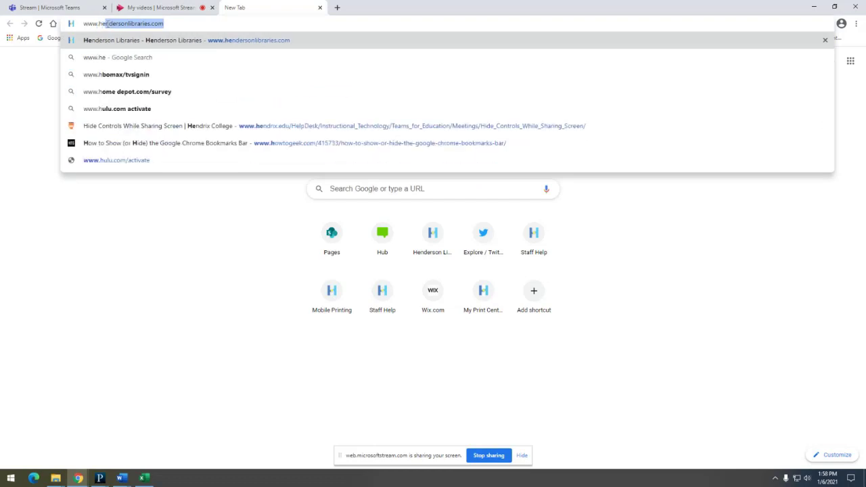
type("ndersonlibr")
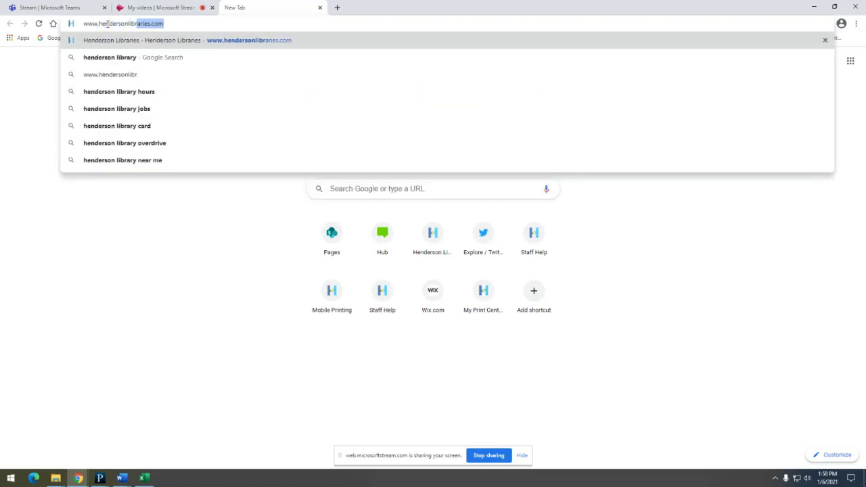
type("aries.com")
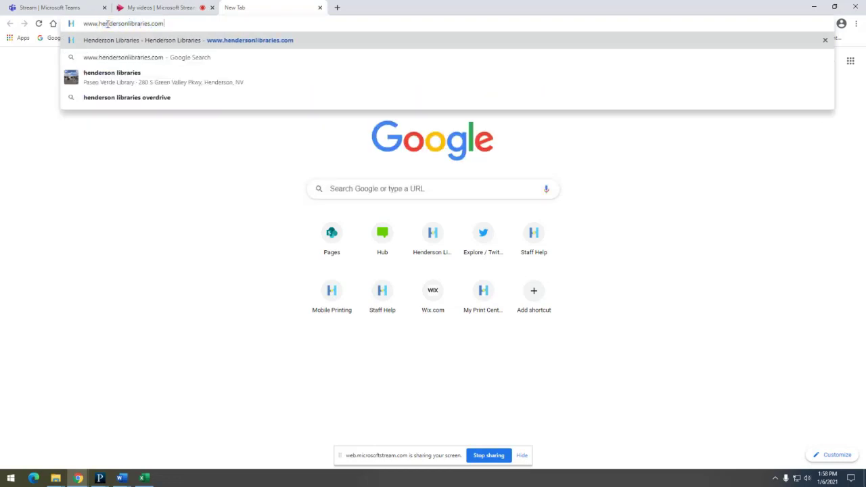
key("Return")
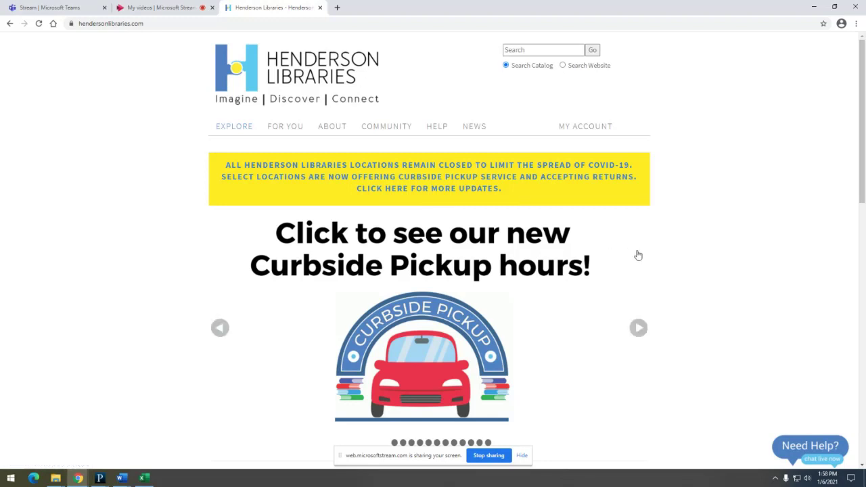
Step: Open Mergent Intellect from the M section of the library's Digital Resources list
left_click(233, 128)
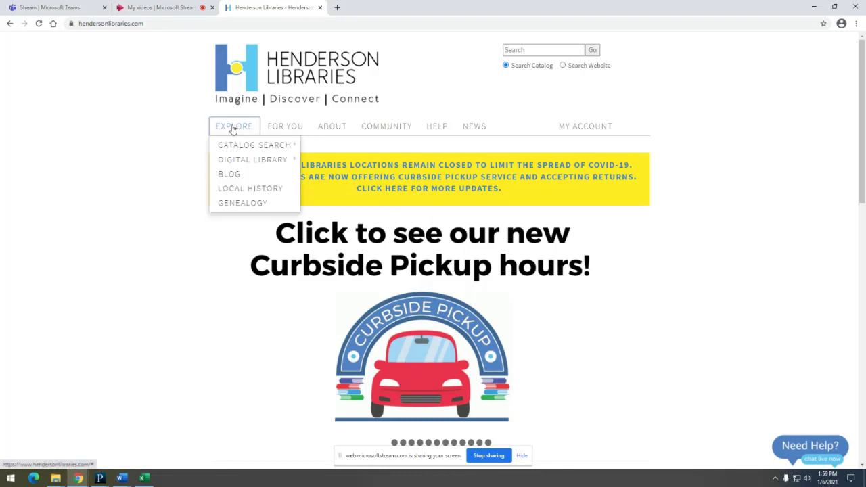
mouse_move(248, 163)
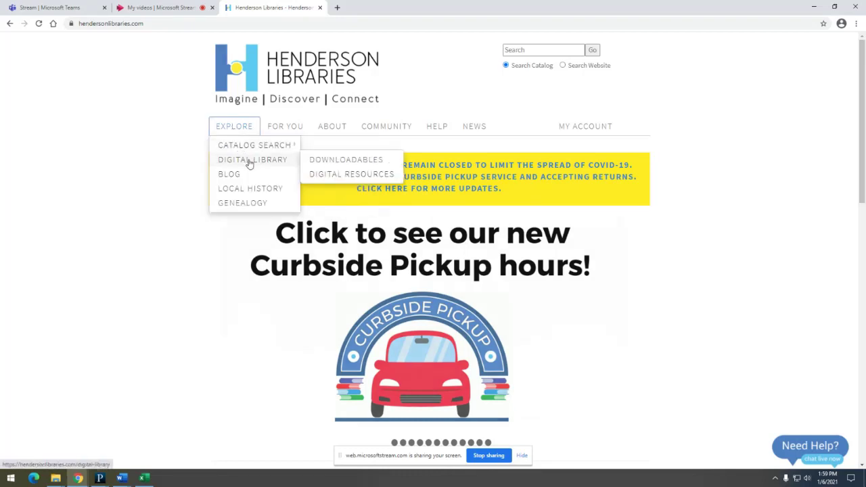
left_click(350, 175)
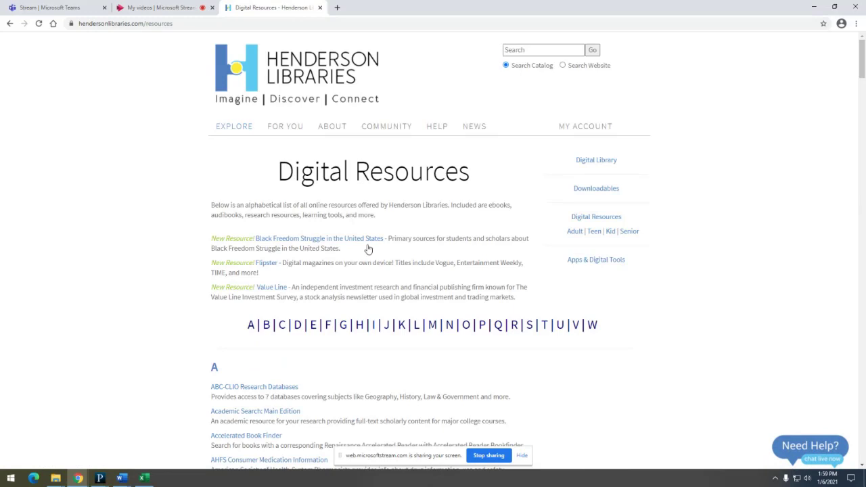
left_click(432, 326)
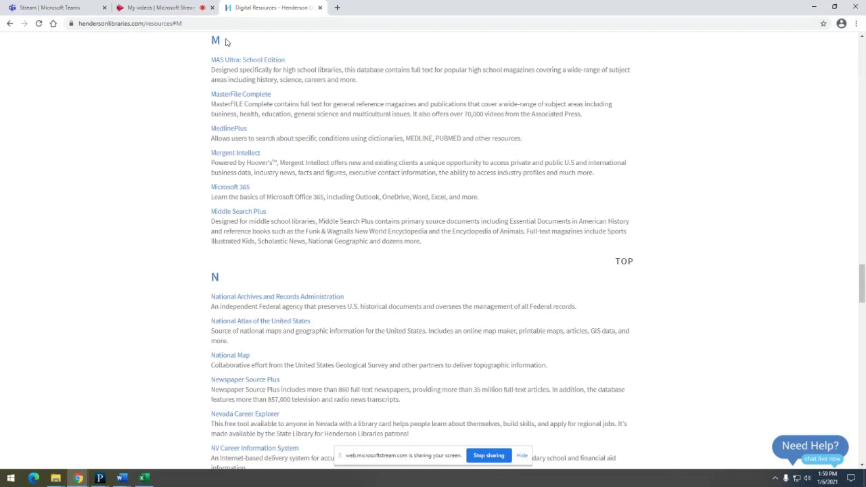
left_click(242, 155)
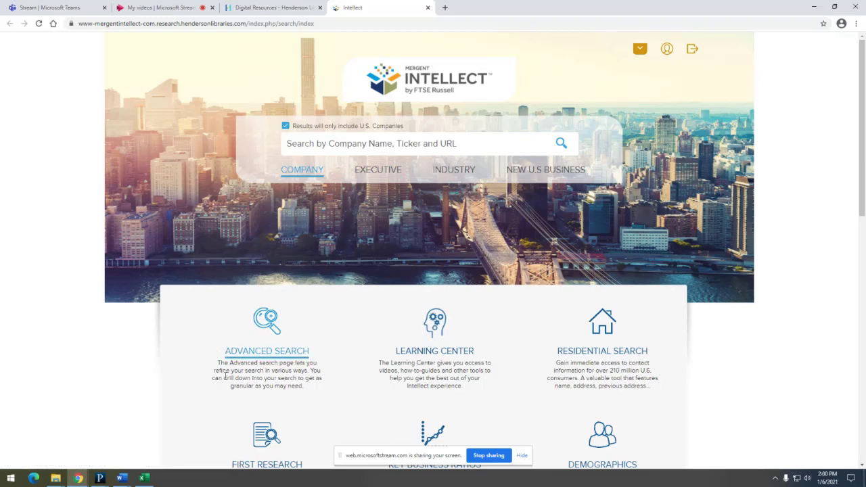
Step: Open the location criteria of the advanced company search and try increasing the radius search distance
left_click(278, 353)
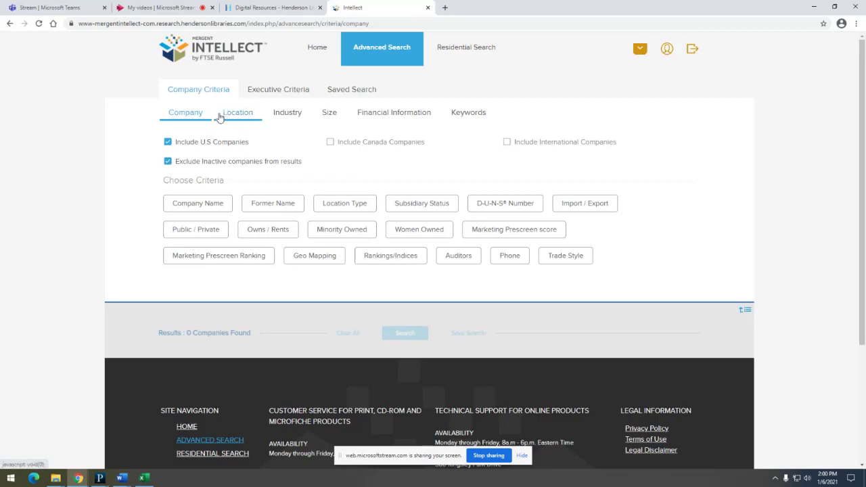
left_click(245, 117)
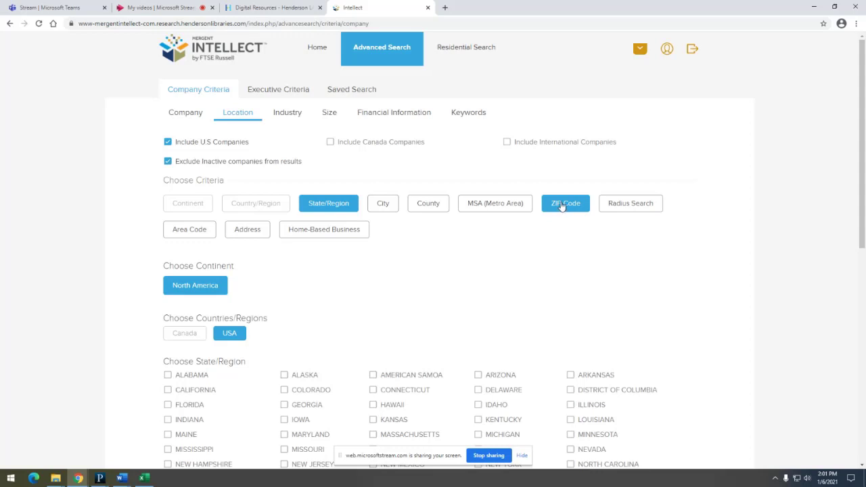
left_click(619, 205)
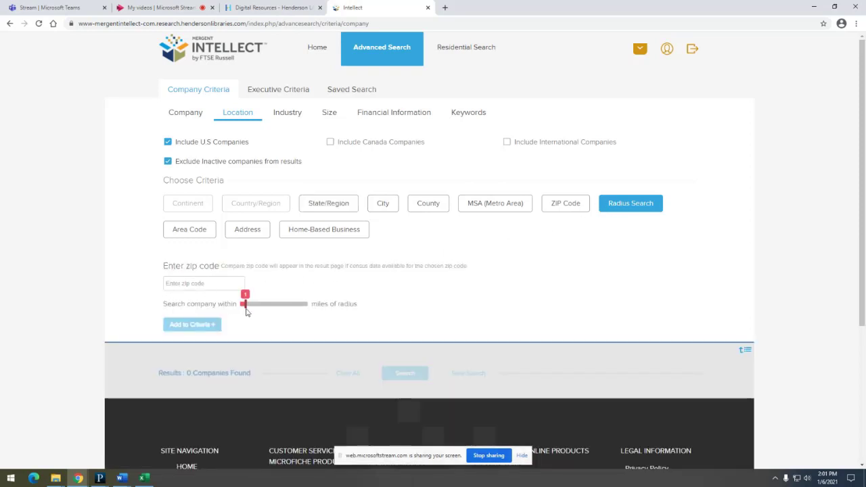
left_click_drag(246, 308, 275, 309)
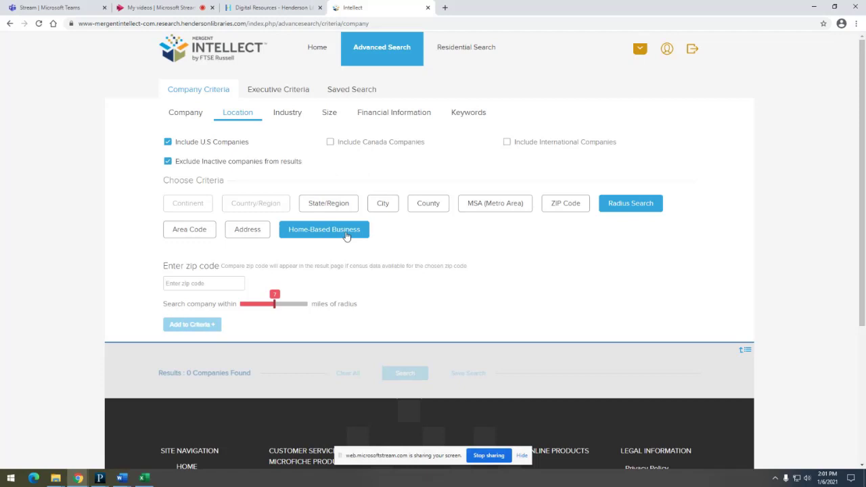
Step: Add the Las Vegas, NV/AZ metro area to the company search criteria
left_click(492, 210)
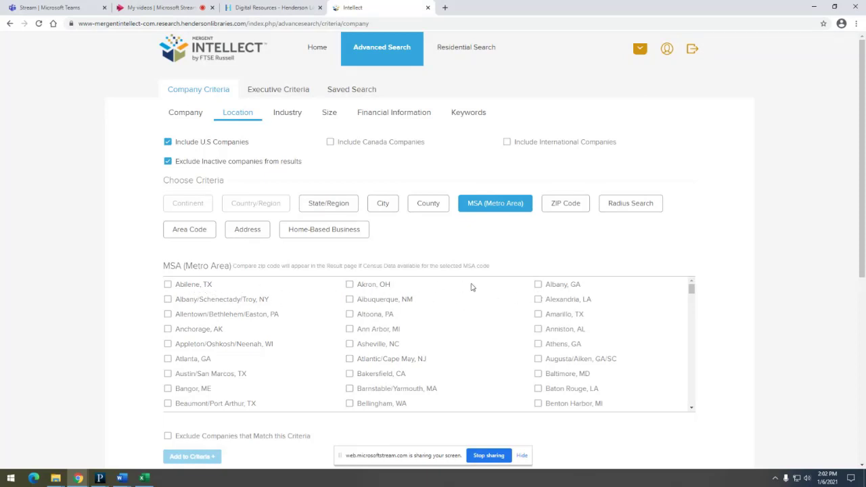
left_click(692, 408)
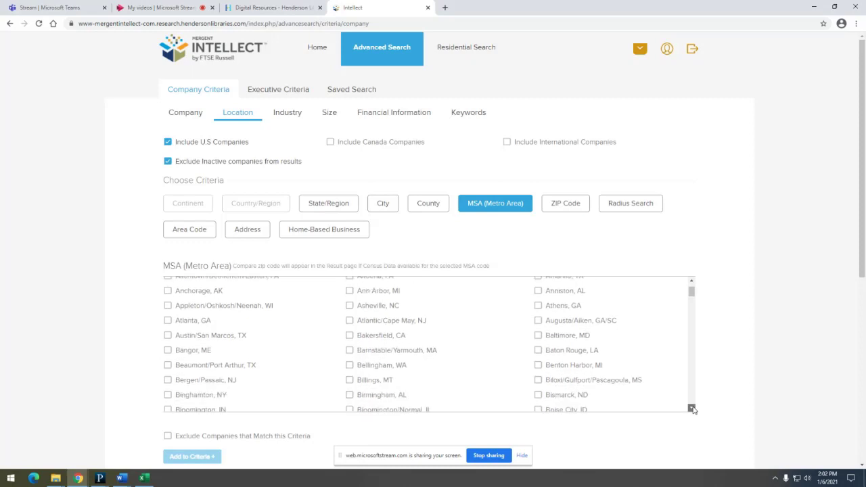
left_click_drag(692, 408, 691, 409)
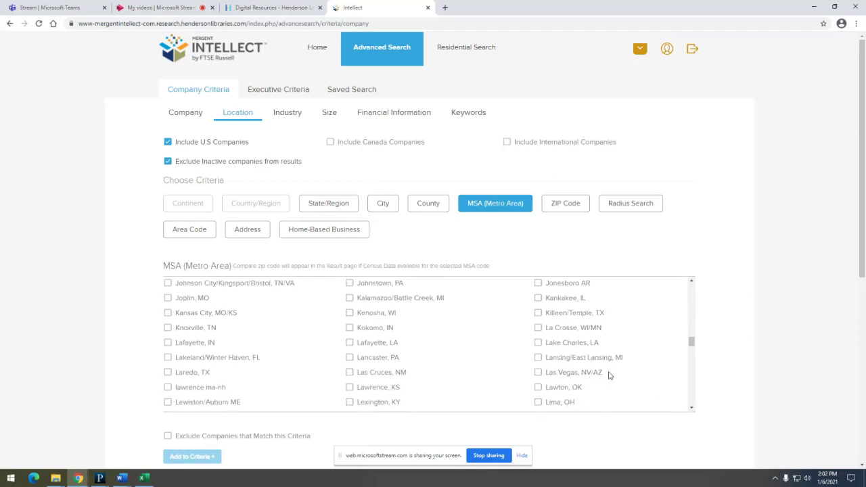
left_click(538, 373)
scroll(618, 409, "down", 1)
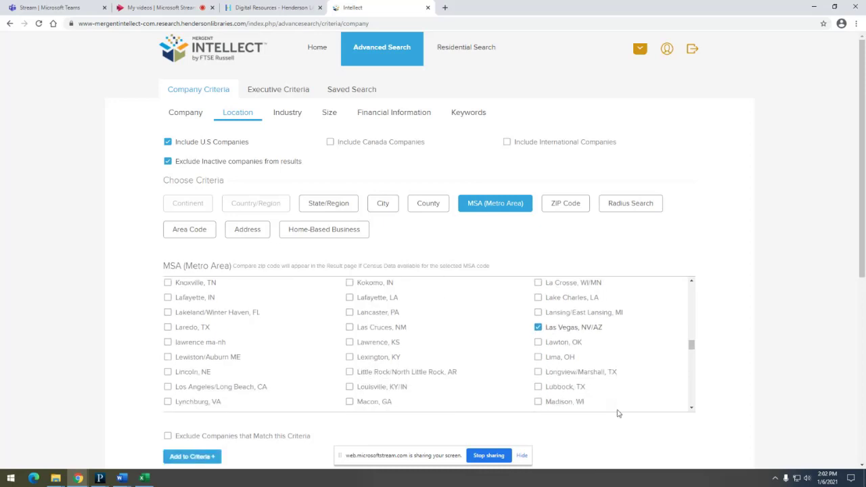
left_click(196, 458)
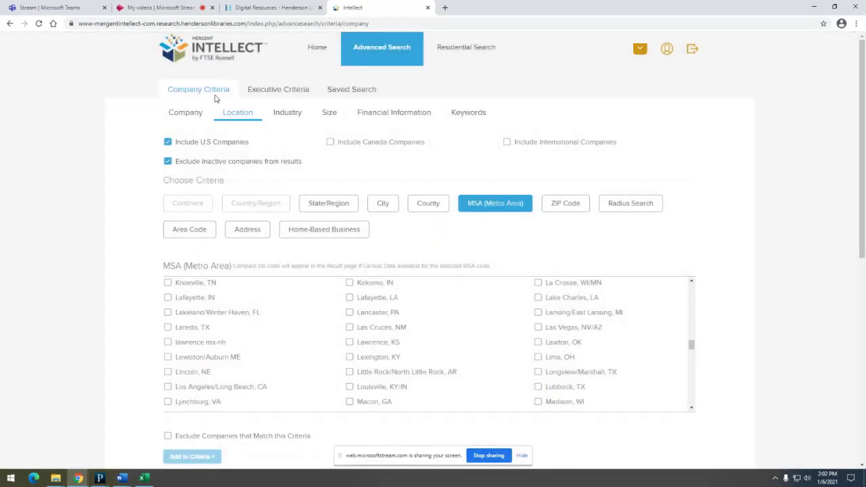
Step: Open the industry criteria, view the SIC code categories, and switch the classification to NAICS codes
left_click(288, 115)
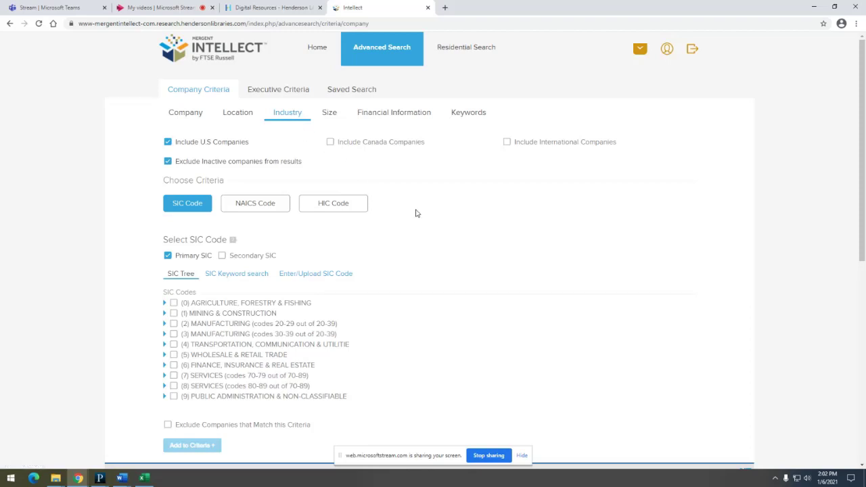
scroll(434, 220, "down", 1)
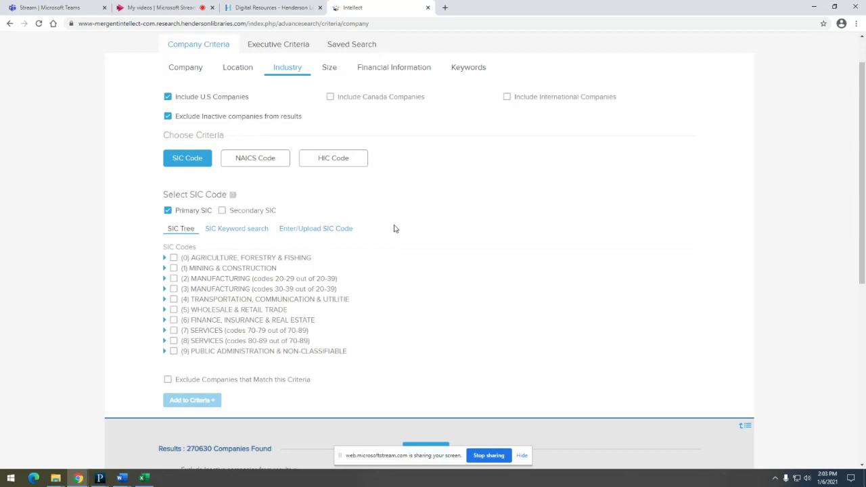
scroll(396, 229, "down", 1)
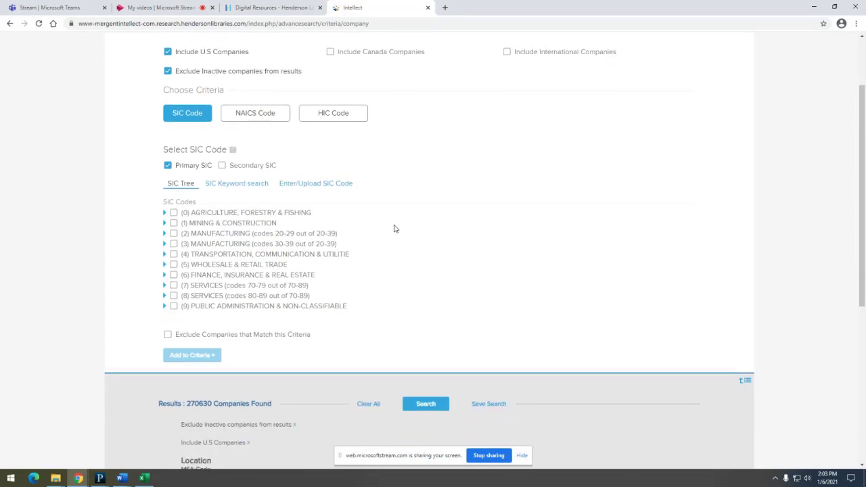
left_click(252, 115)
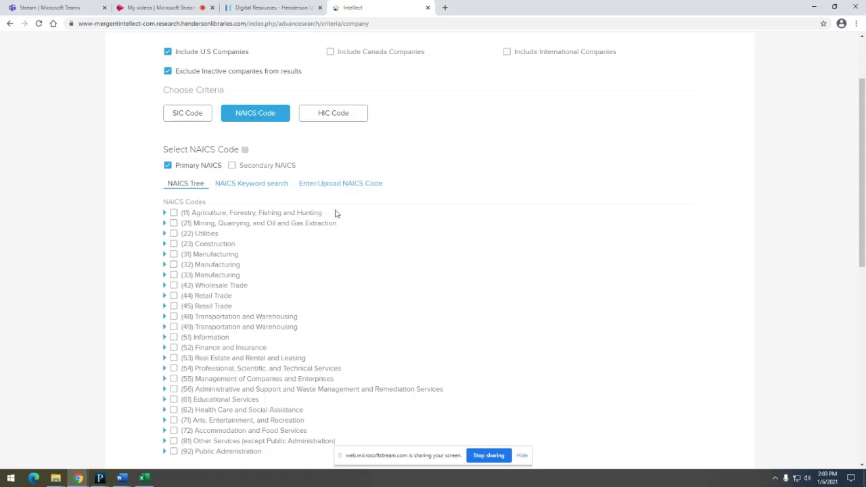
Step: Examine the NAICS tree, expanding Agriculture, Forestry, Fishing and Hunting (11) down to the Crop Production (111) subcategories
scroll(370, 245, "down", 2)
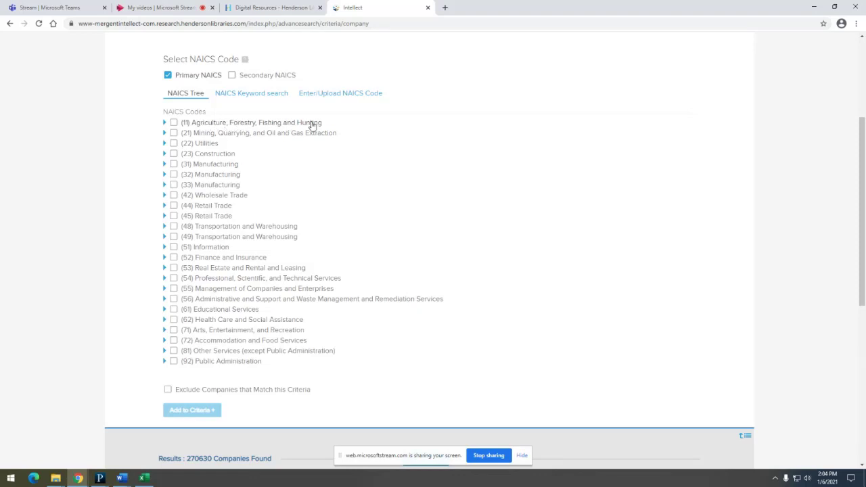
left_click(165, 123)
scroll(166, 126, "down", 4)
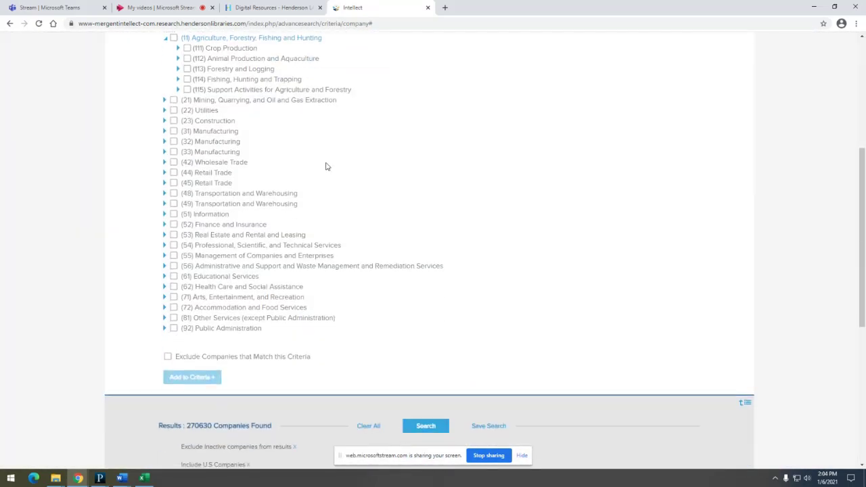
left_click(178, 50)
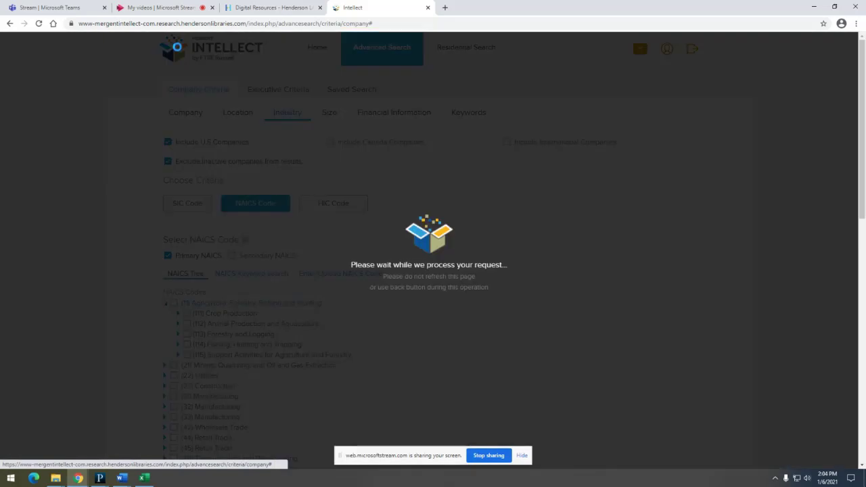
scroll(267, 226, "down", 3)
scroll(361, 207, "up", 1)
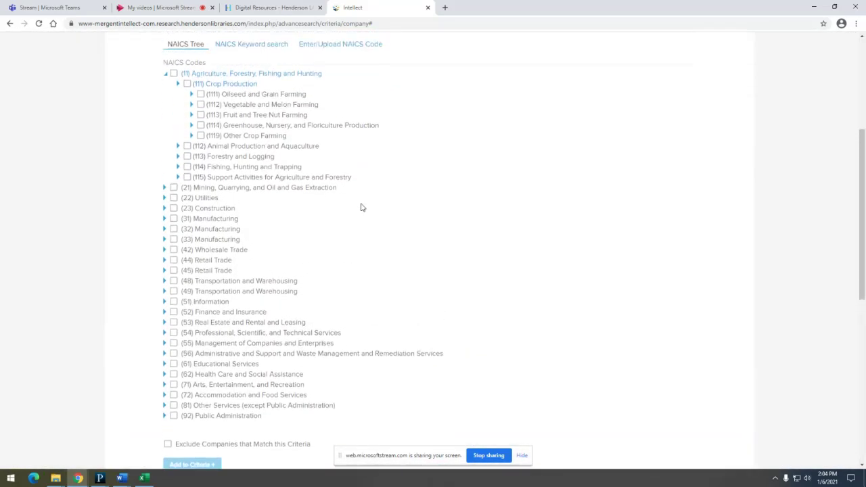
scroll(361, 207, "up", 1)
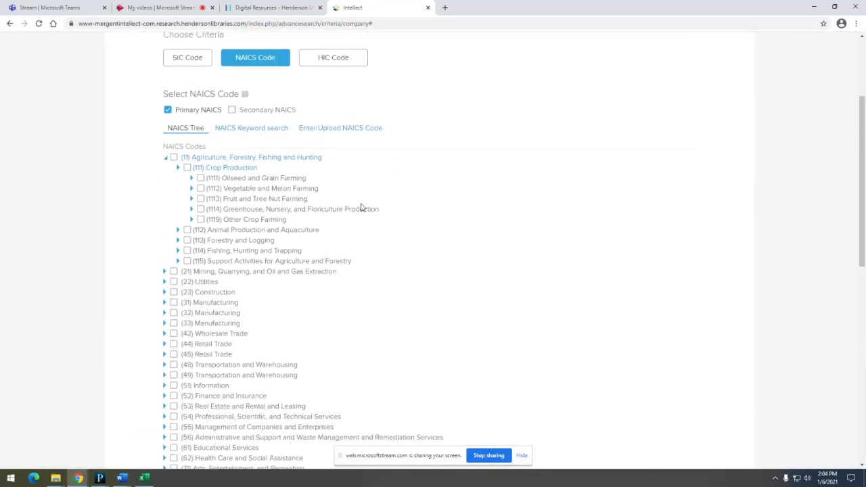
scroll(361, 207, "up", 1)
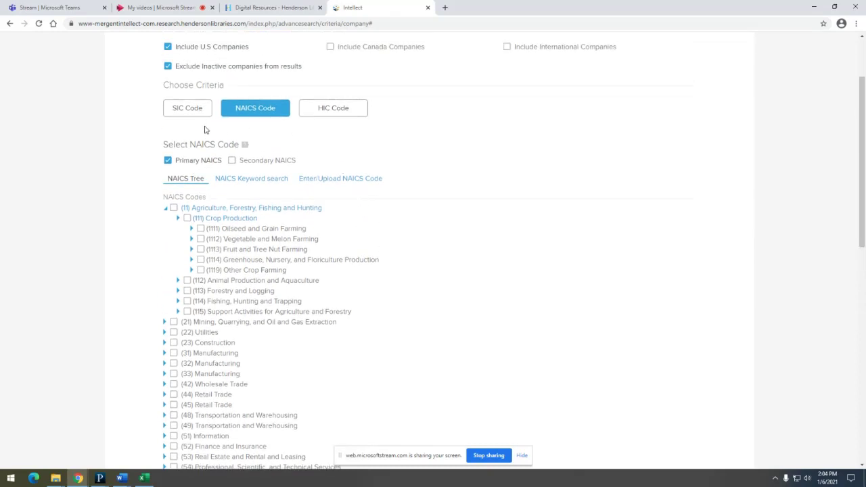
Step: Look up NAICS codes by the keyword "cat" and select 311111 Dog and Cat Food Manufacturing
left_click(251, 180)
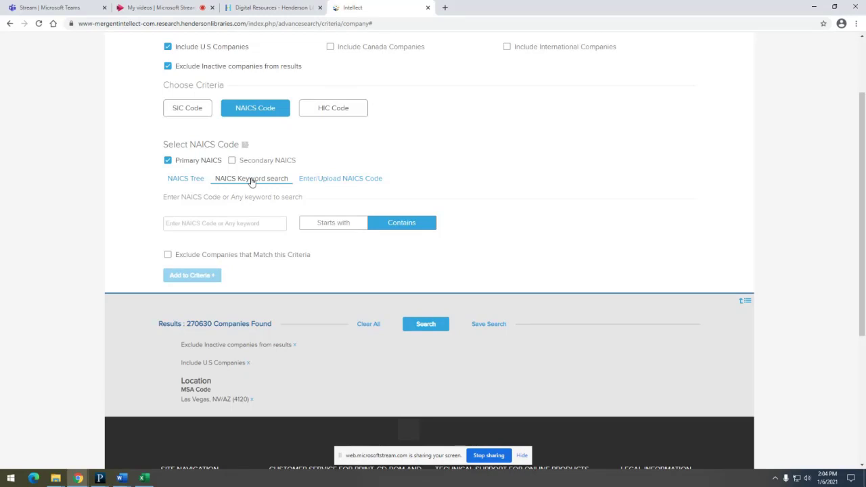
left_click(181, 226)
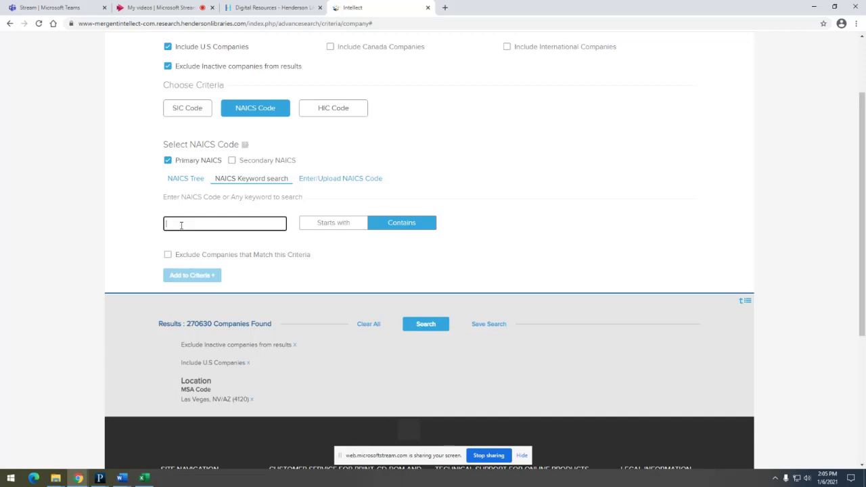
type("44")
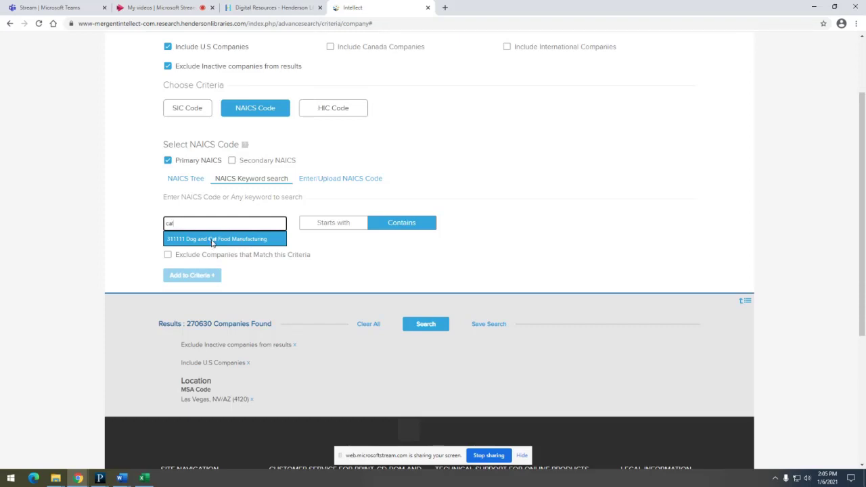
left_click(213, 240)
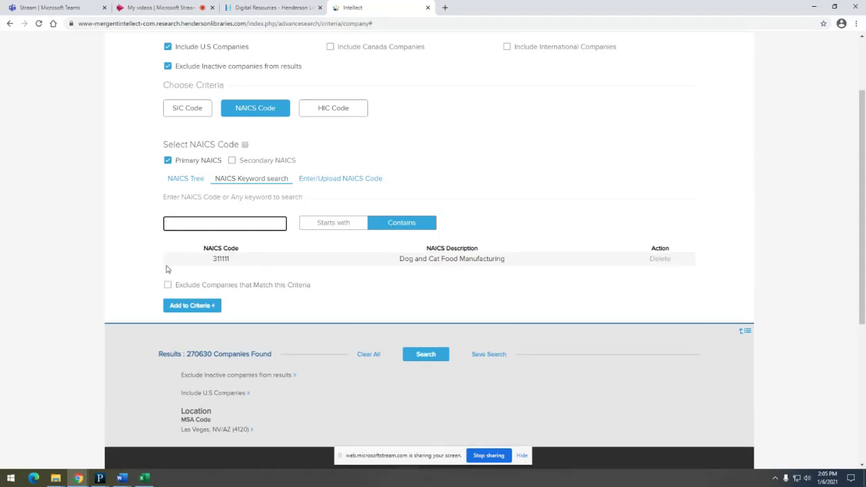
Step: Look up "pet", select 45391 Pet and Pet Supplies Stores, and add both chosen NAICS codes to the search criteria
left_click(169, 224)
type("pet")
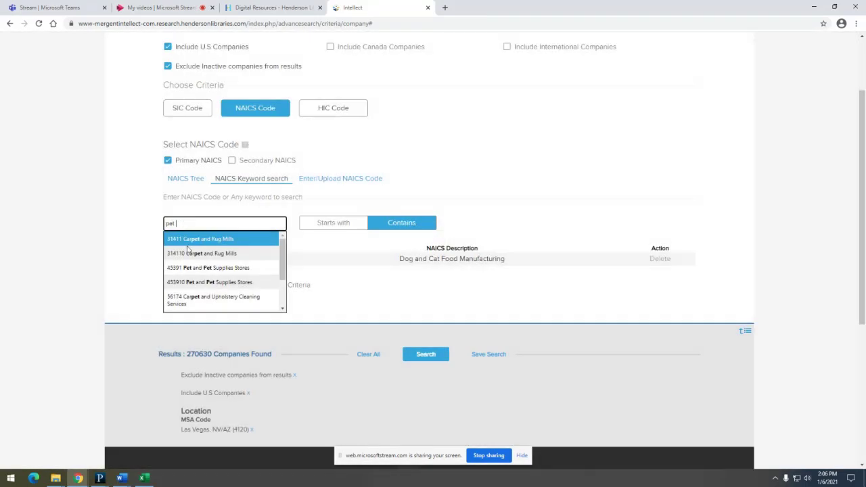
left_click(223, 271)
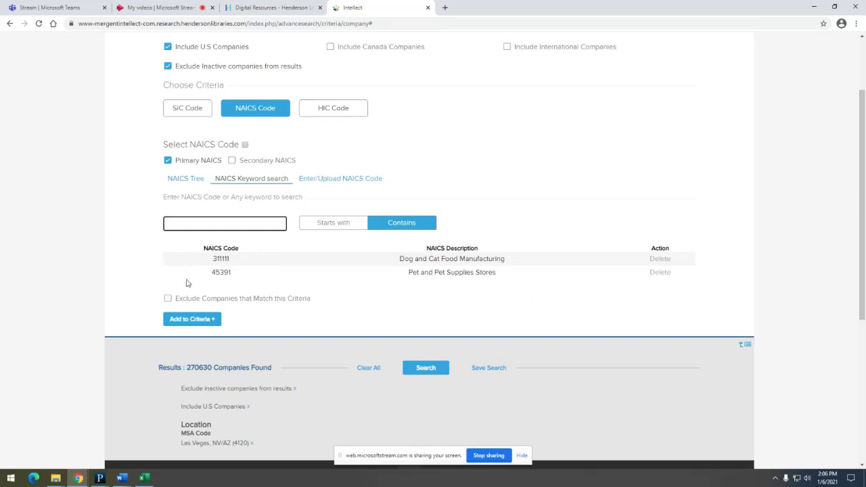
left_click(195, 322)
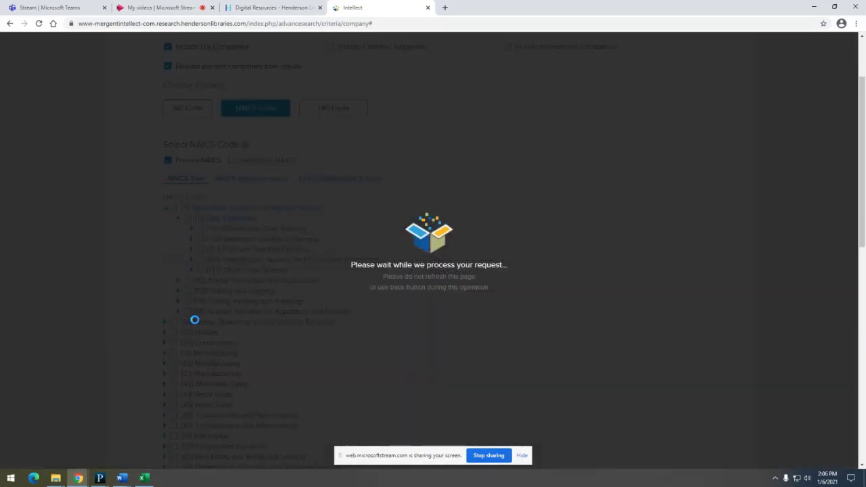
Step: Review the added search criteria, then open the size criteria and enter 500000 as annual sales with Greater than or Equal to
scroll(371, 352, "down", 4)
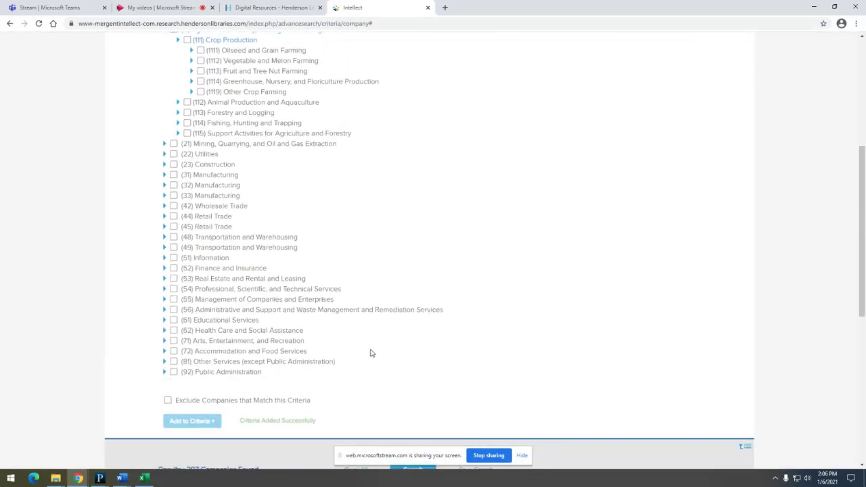
scroll(371, 352, "down", 1)
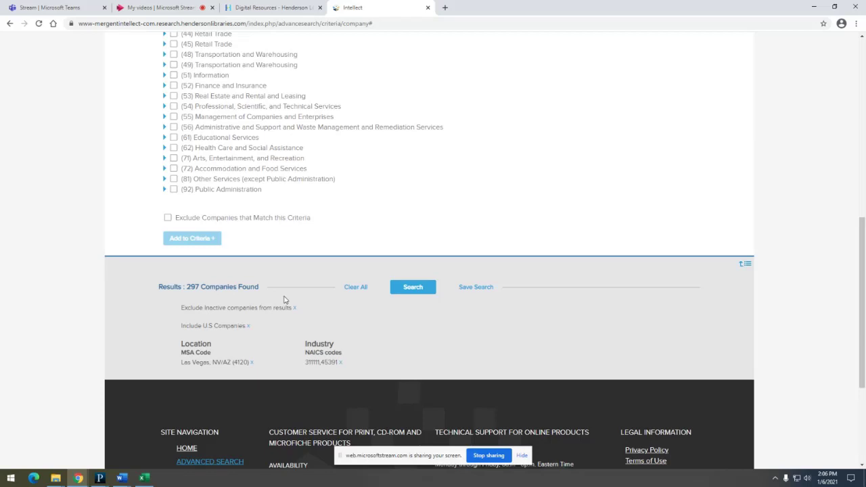
scroll(284, 300, "up", 1)
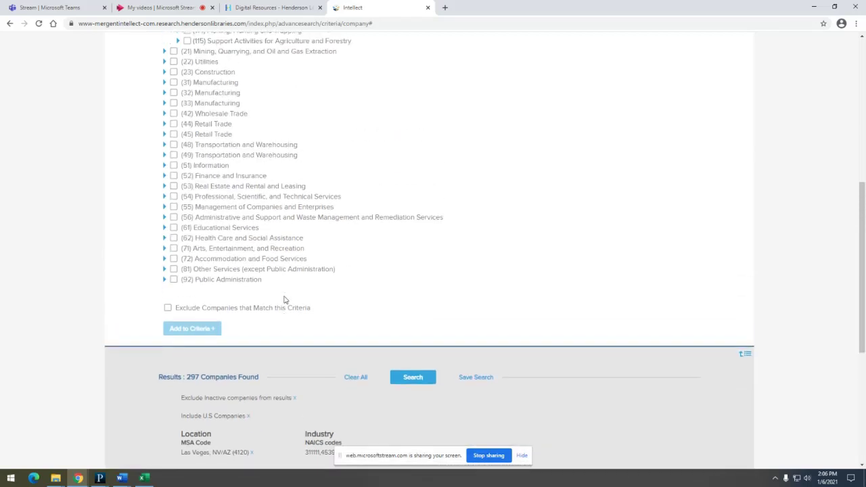
scroll(285, 300, "up", 5)
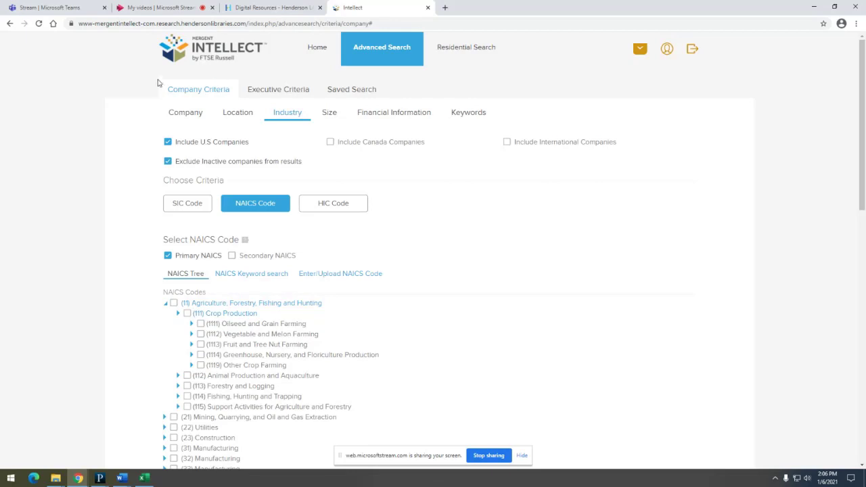
left_click(331, 115)
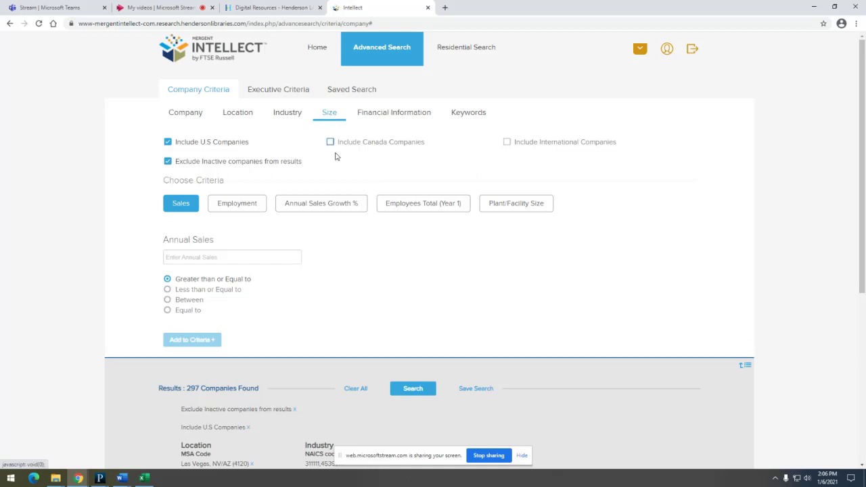
scroll(369, 238, "down", 1)
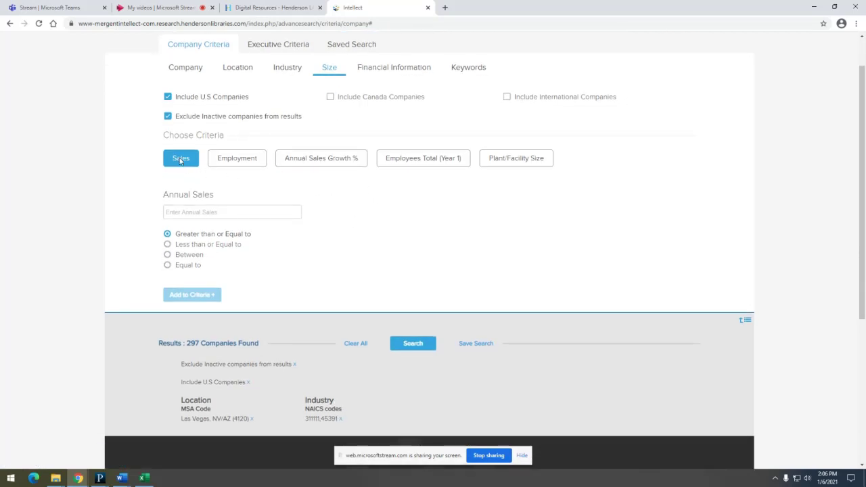
left_click(182, 210)
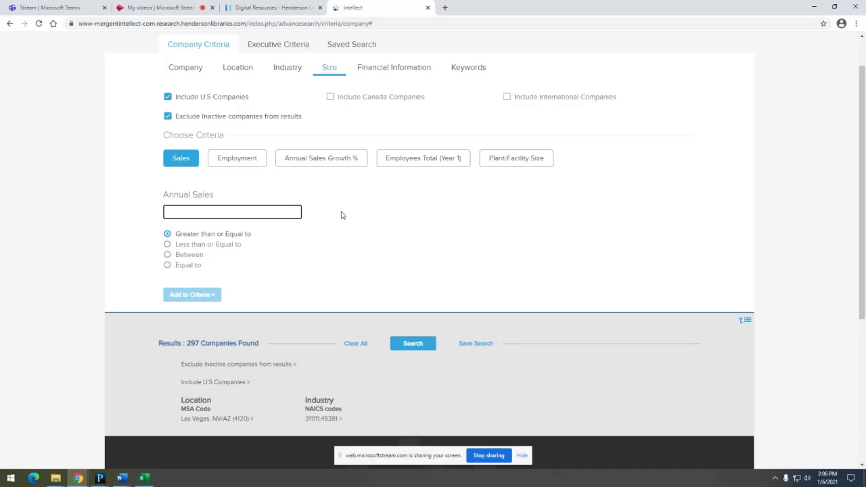
type("500000")
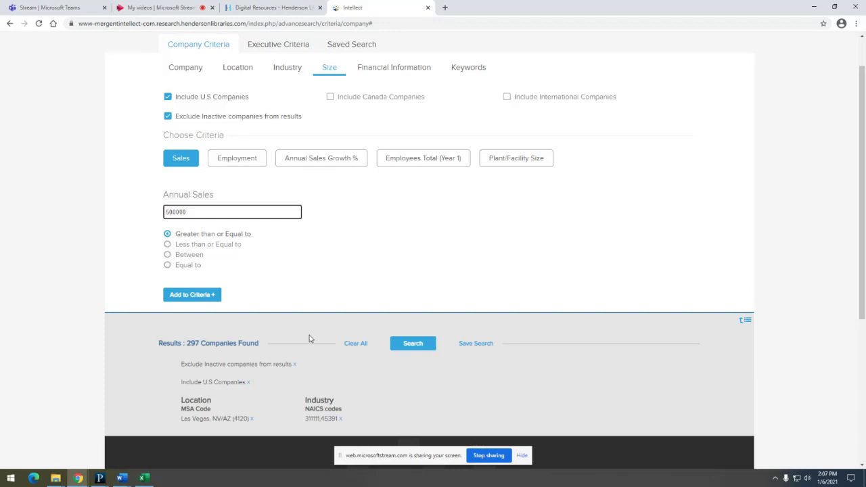
Step: Run the search with the location and NAICS criteria and look through the list of companies
scroll(322, 334, "down", 2)
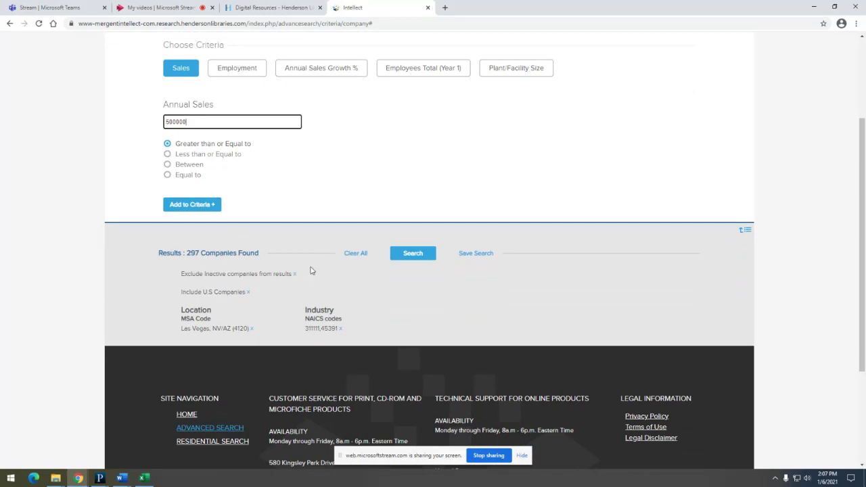
left_click(411, 258)
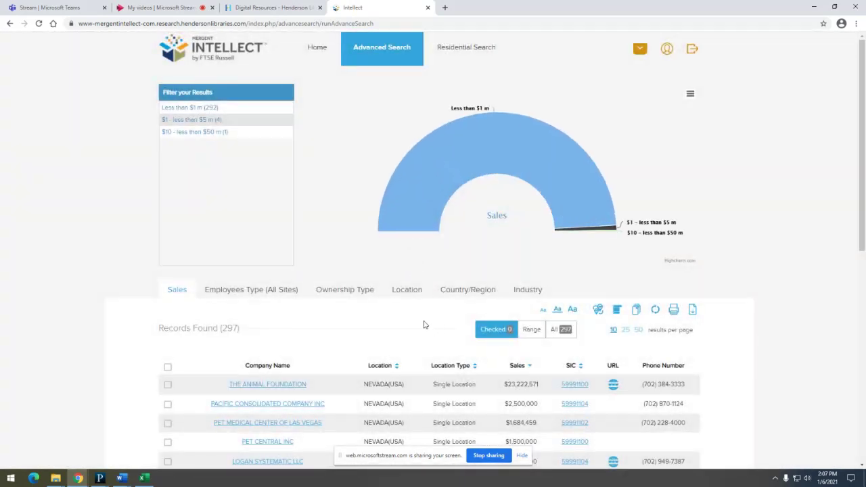
scroll(424, 325, "down", 2)
scroll(424, 325, "down", 2)
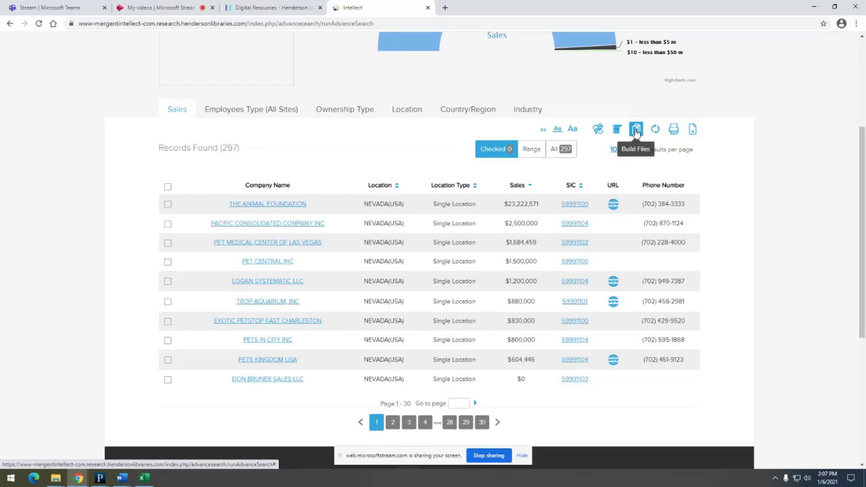
Step: Select all search results for building a file and set the table's file structure to Choose Fields
left_click(557, 150)
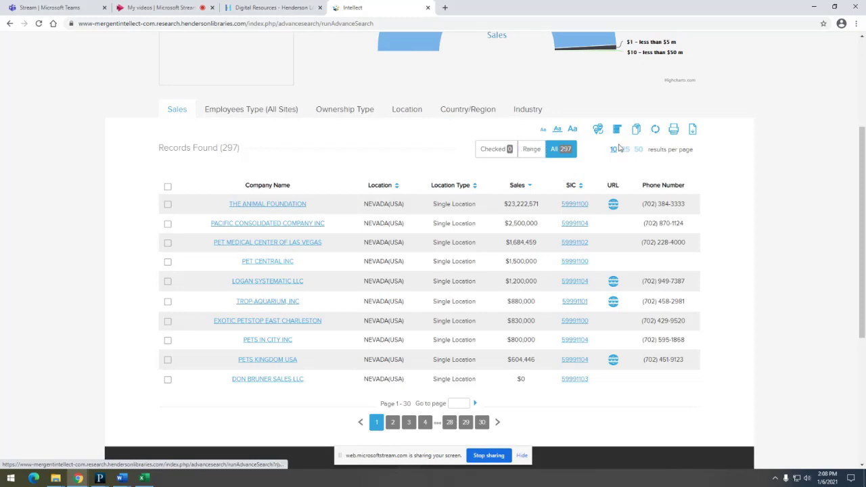
left_click(636, 130)
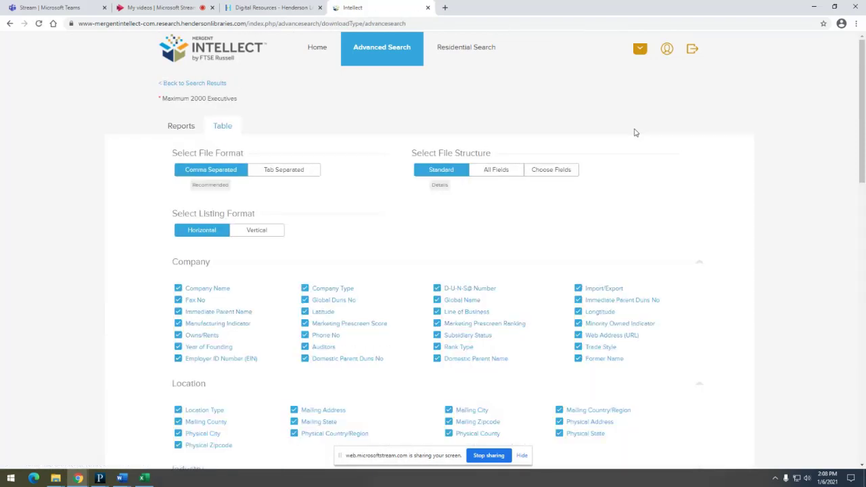
scroll(664, 198, "down", 1)
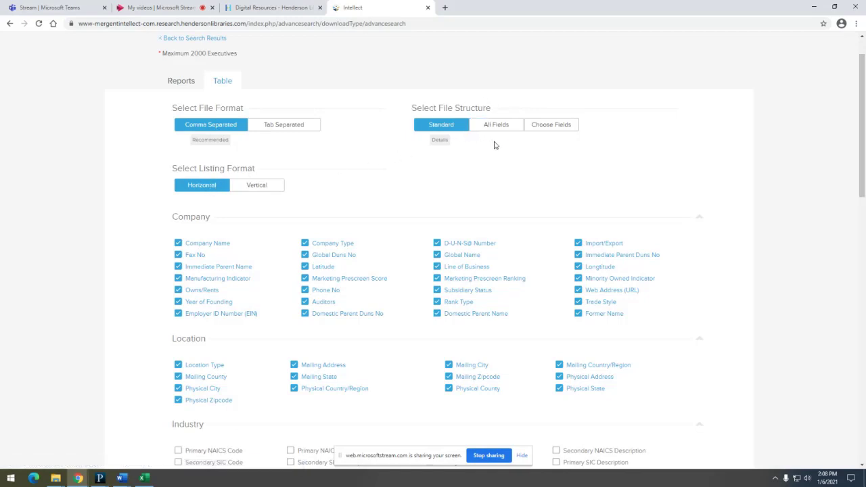
left_click(549, 129)
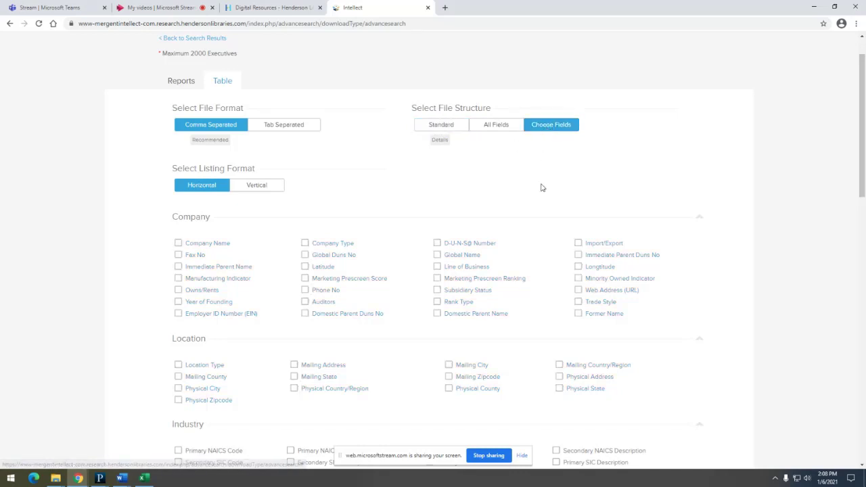
Step: Include the company fields Company Name, Immediate Parent Name, Year of Founding, Company Type and Phone No in the file
scroll(542, 188, "down", 1)
scroll(541, 187, "down", 1)
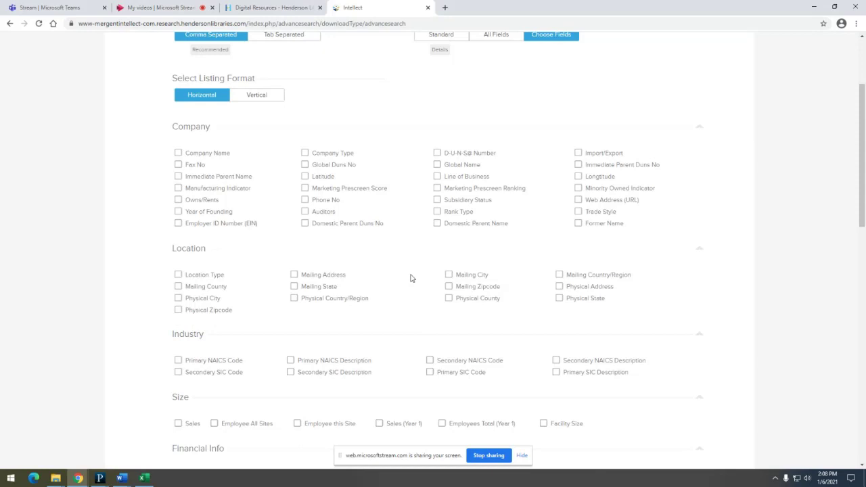
left_click(178, 153)
left_click(178, 177)
left_click(305, 154)
left_click(305, 199)
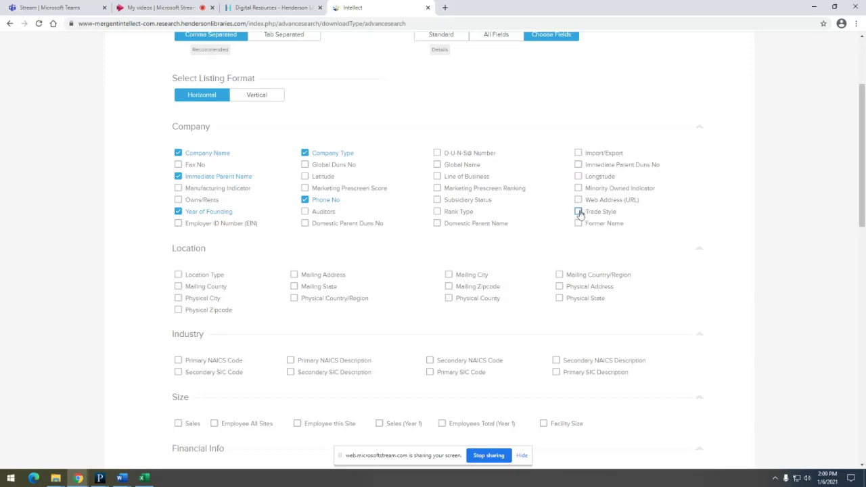
Step: Include the location fields Location Type, Physical Address, Physical City, Physical State and Physical Zipcode in the file
scroll(557, 245, "down", 3)
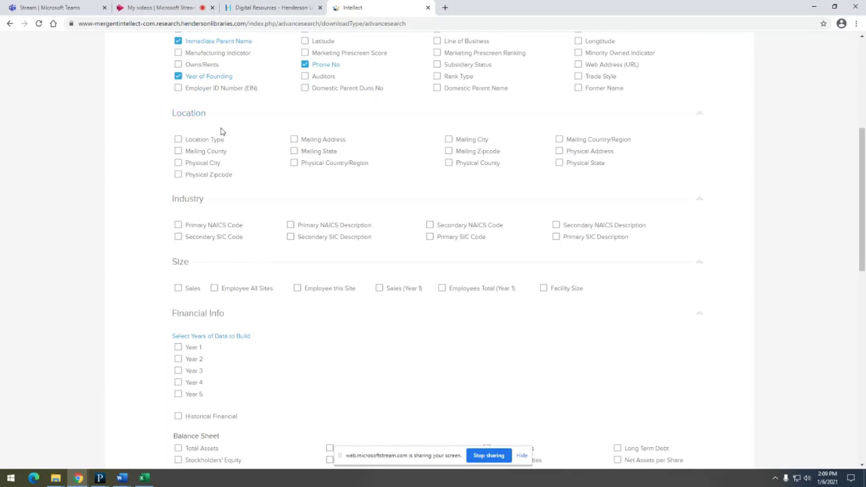
left_click(178, 140)
left_click(560, 152)
left_click(178, 164)
left_click(559, 163)
left_click(178, 175)
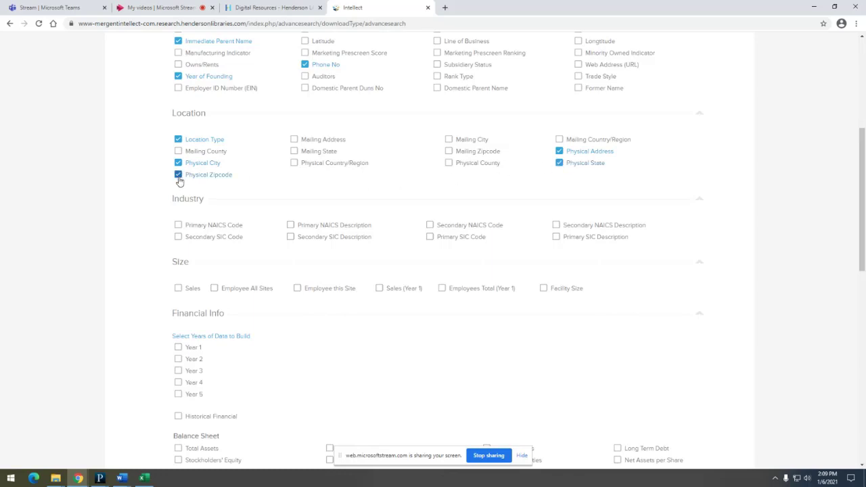
Step: Include the industry fields Primary NAICS Code and Primary NAICS Description, plus the Sales size field
scroll(298, 331, "down", 2)
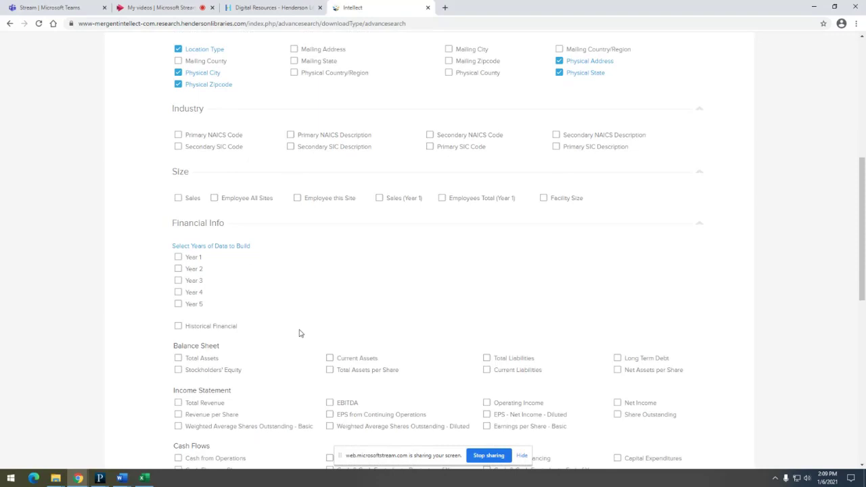
left_click(178, 135)
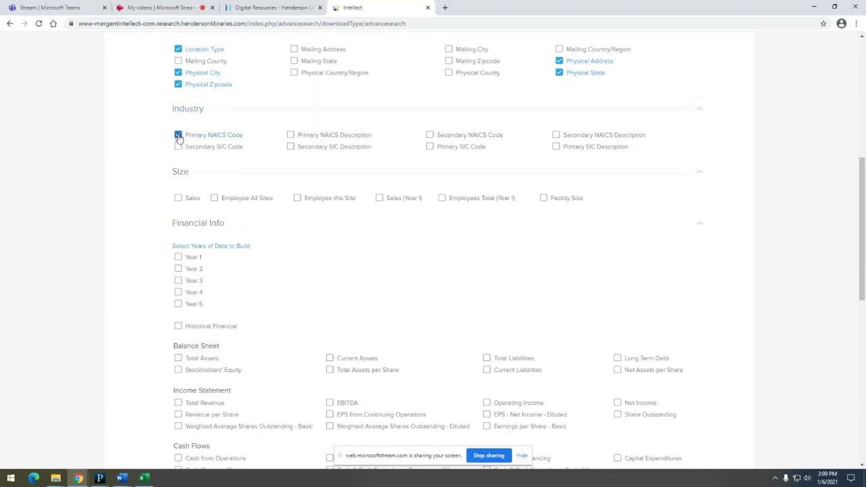
left_click(290, 135)
scroll(323, 253, "down", 1)
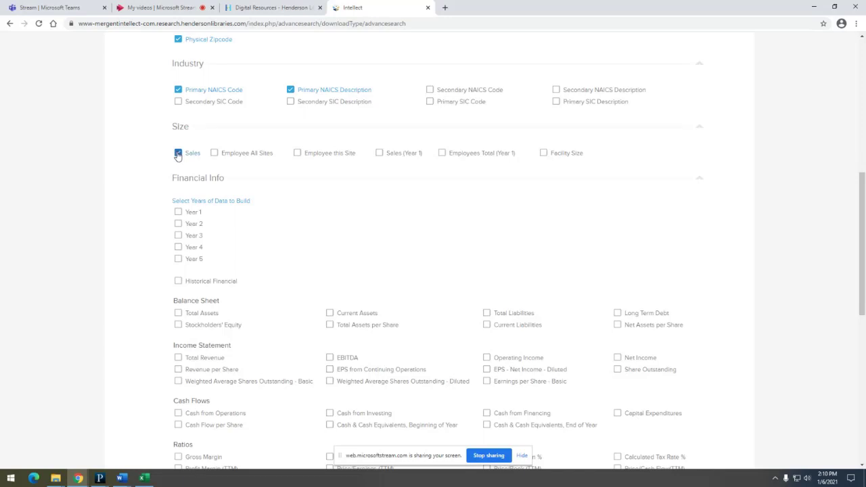
Step: Include the executive fields Include Company Address, First Name, Gender, Last Name, Phone and Title in the file
scroll(330, 236, "down", 3)
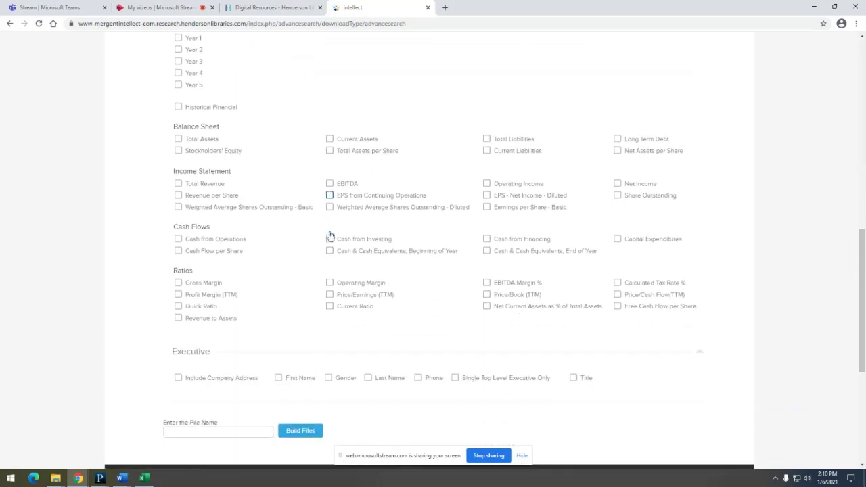
scroll(330, 235, "down", 3)
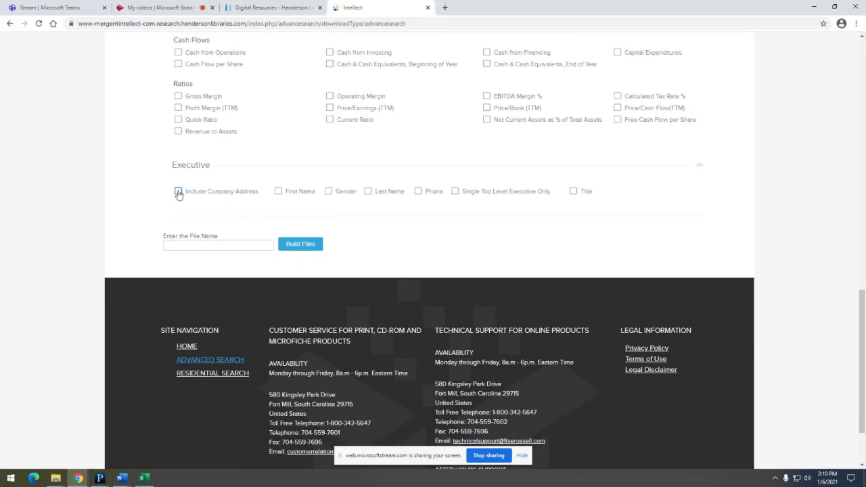
left_click(178, 193)
left_click(328, 193)
left_click(419, 193)
left_click(574, 194)
Step: Build the file under the name "Cat Man Supplies MSA", download it and save it as a comma-separated values file
left_click(185, 245)
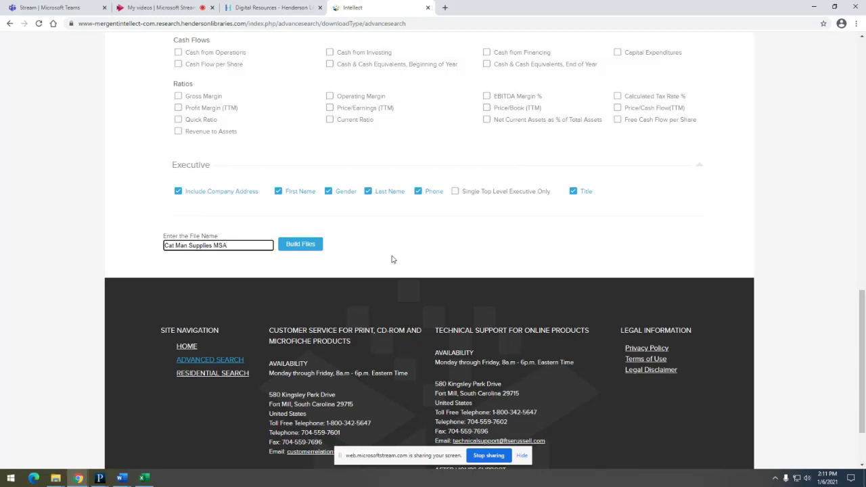
left_click(300, 244)
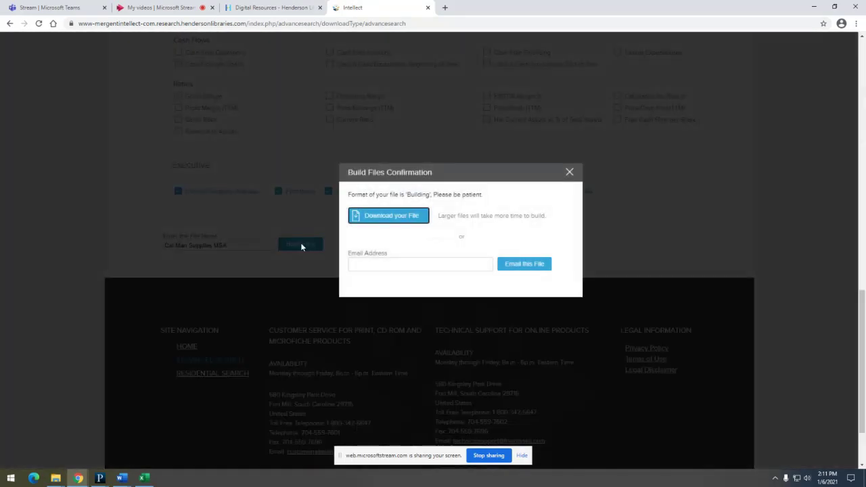
left_click(391, 218)
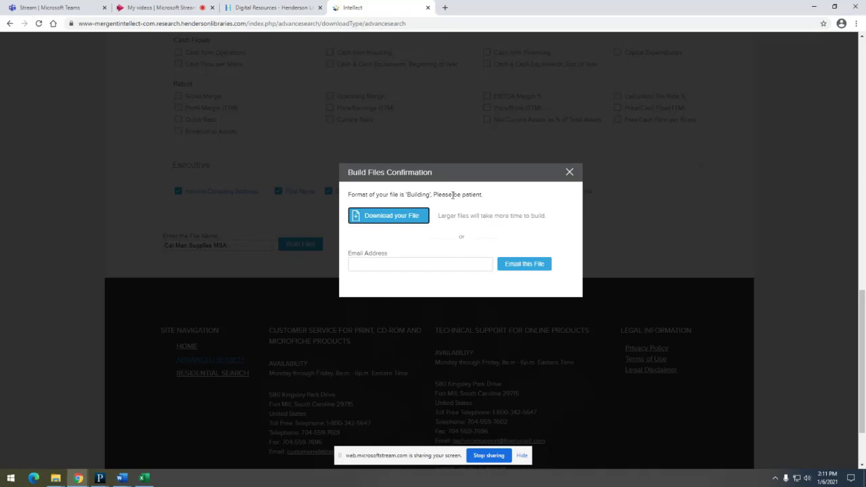
left_click(384, 216)
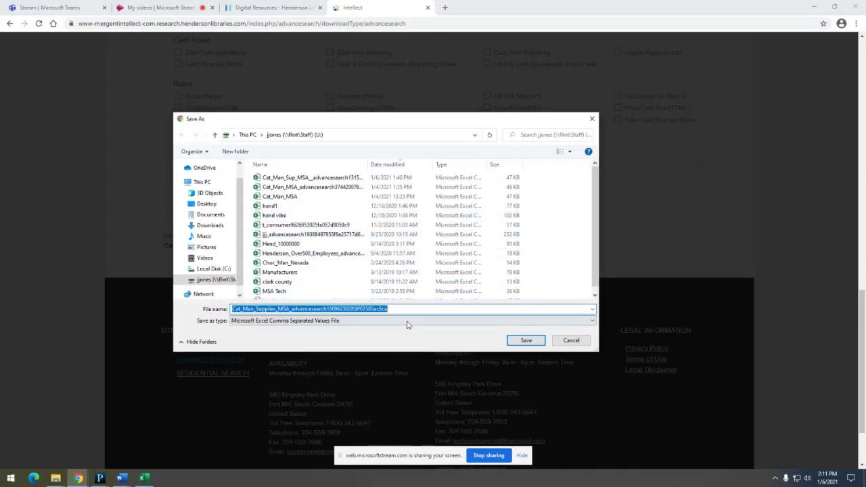
left_click(526, 341)
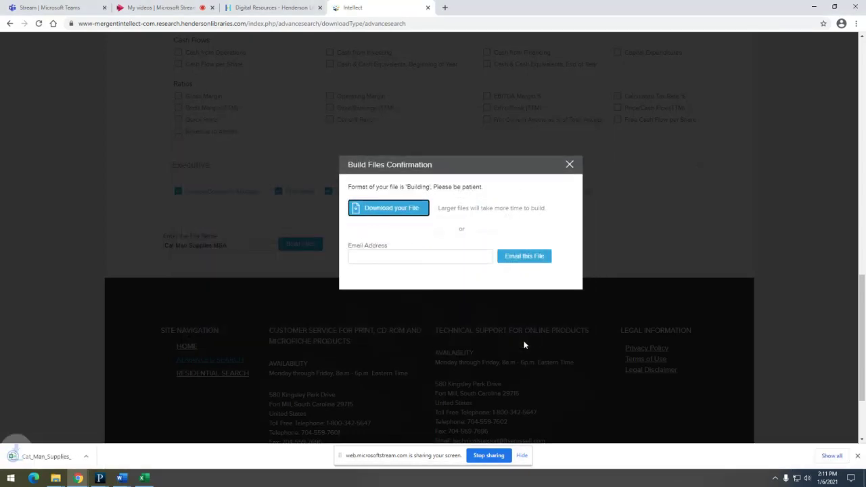
Step: Open the downloaded Cat_Man_Supplies_MSA file in Excel and align its window over the other workbook
left_click(58, 463)
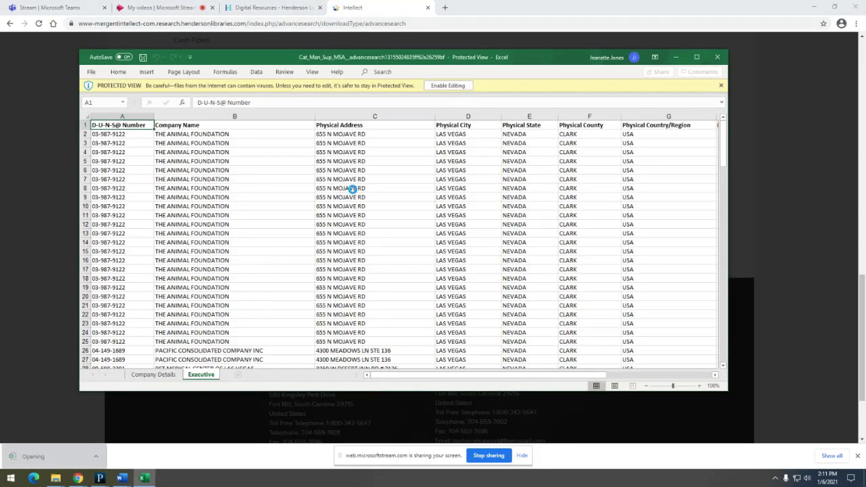
left_click(406, 265)
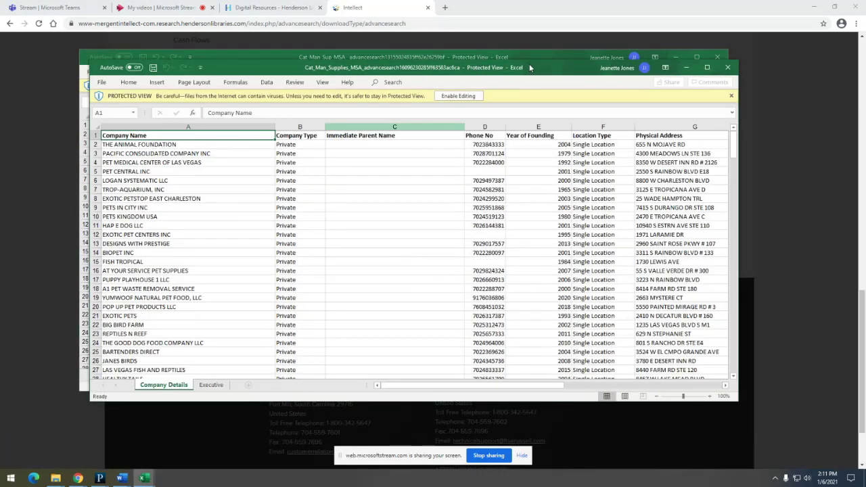
left_click_drag(536, 63, 528, 59)
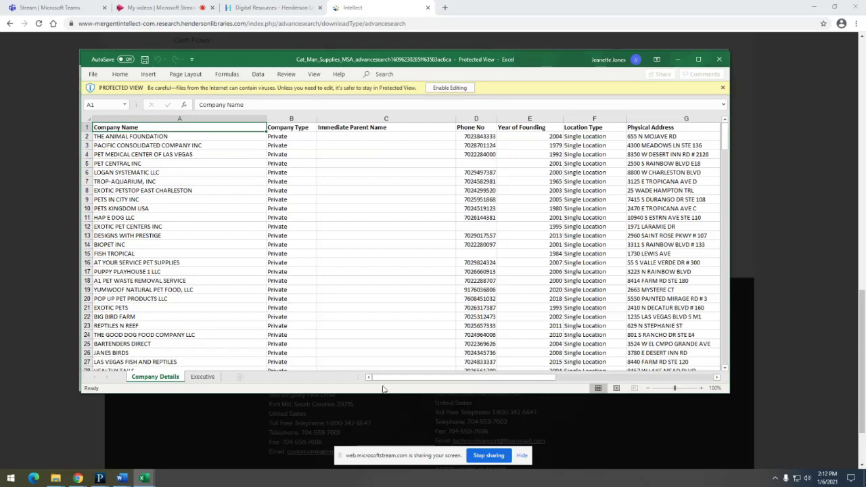
Step: Examine the address, NAICS and sales columns of the Company Details sheet and the contact columns of the Executive sheet
left_click_drag(399, 383, 593, 381)
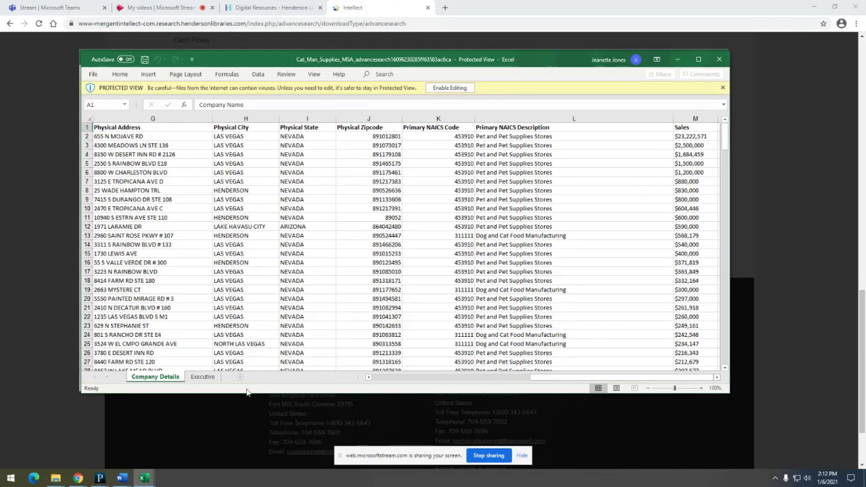
left_click(203, 378)
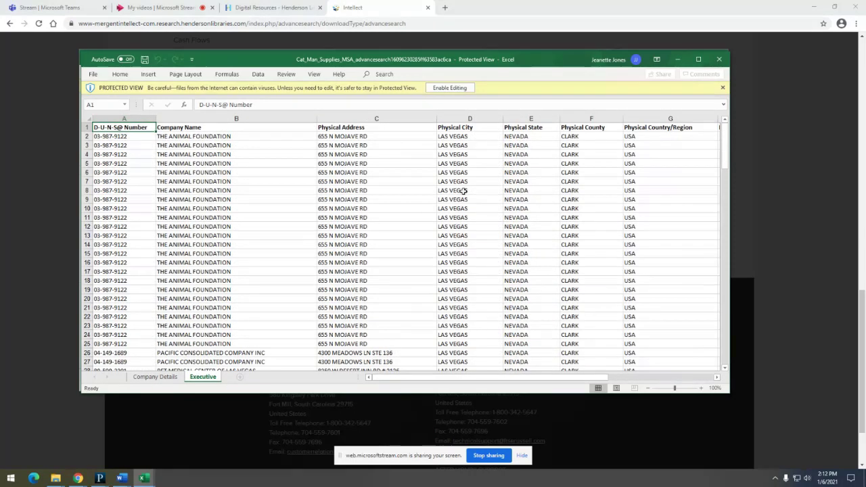
left_click_drag(516, 379, 631, 366)
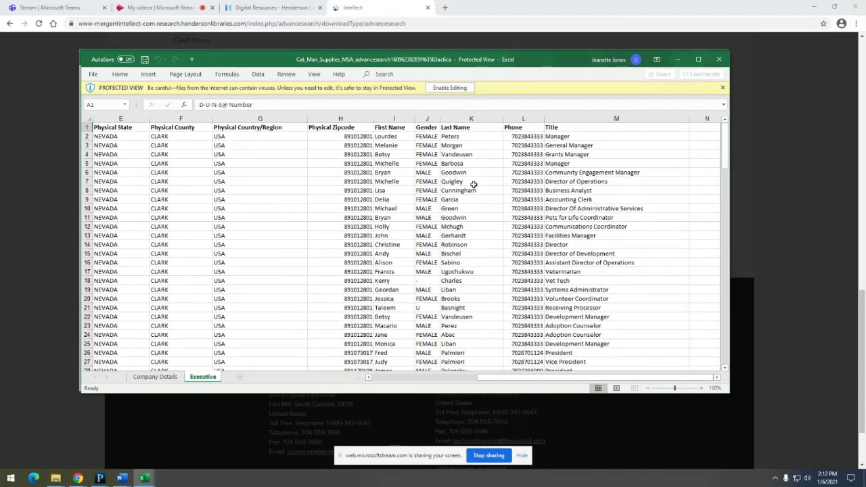